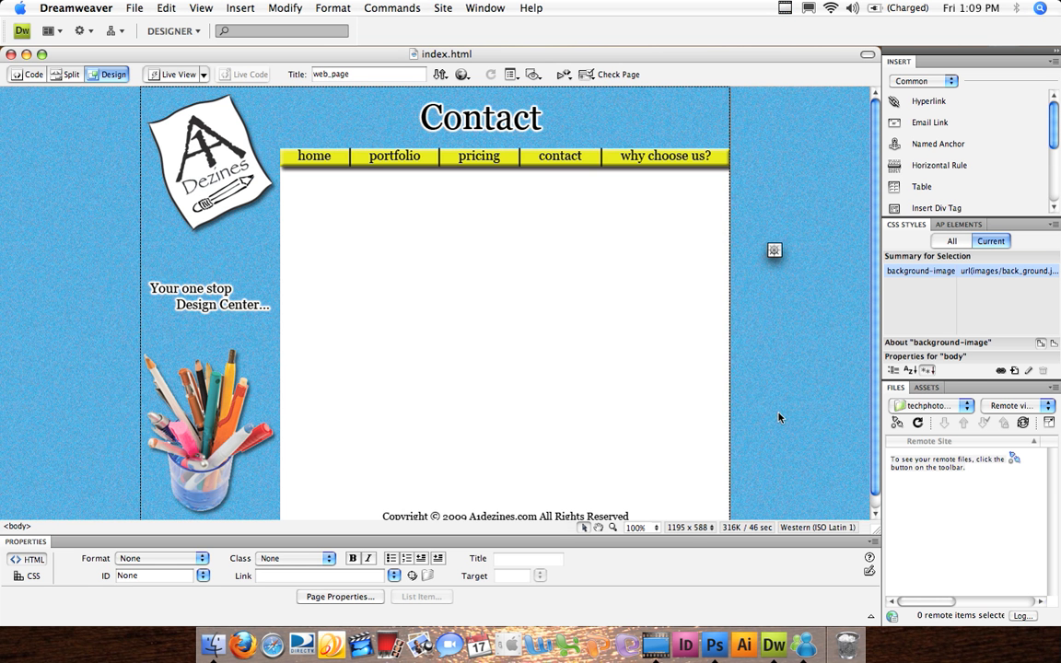
Switch to Photoshop and apply the Ripple filter to the nav bar layer with amount 100% and Medium size.
click(717, 647)
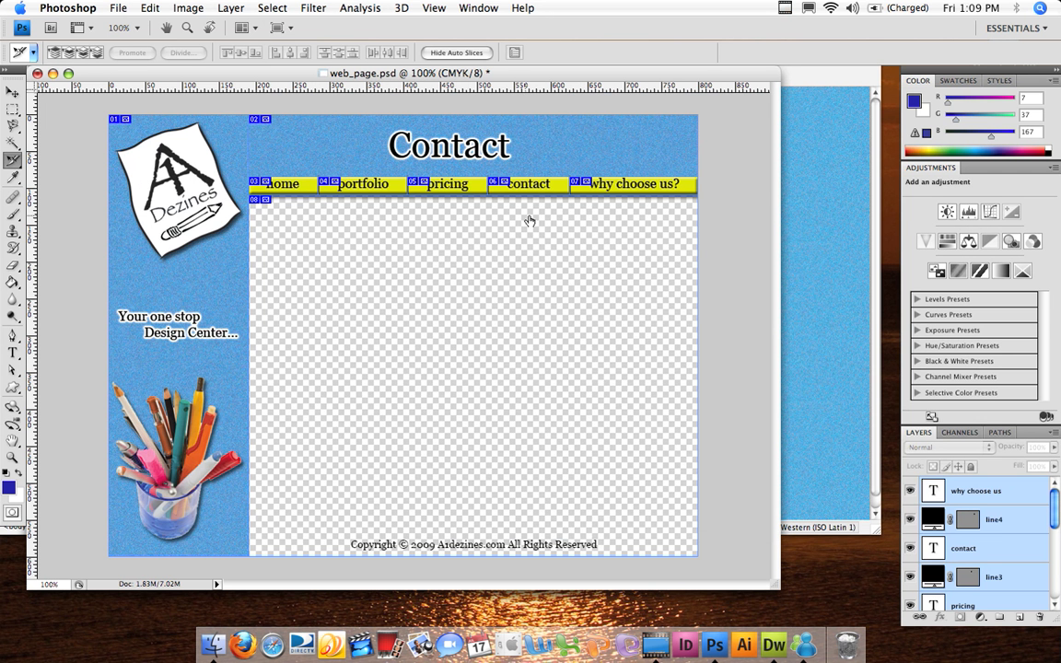
scroll(1013, 524, down, 4)
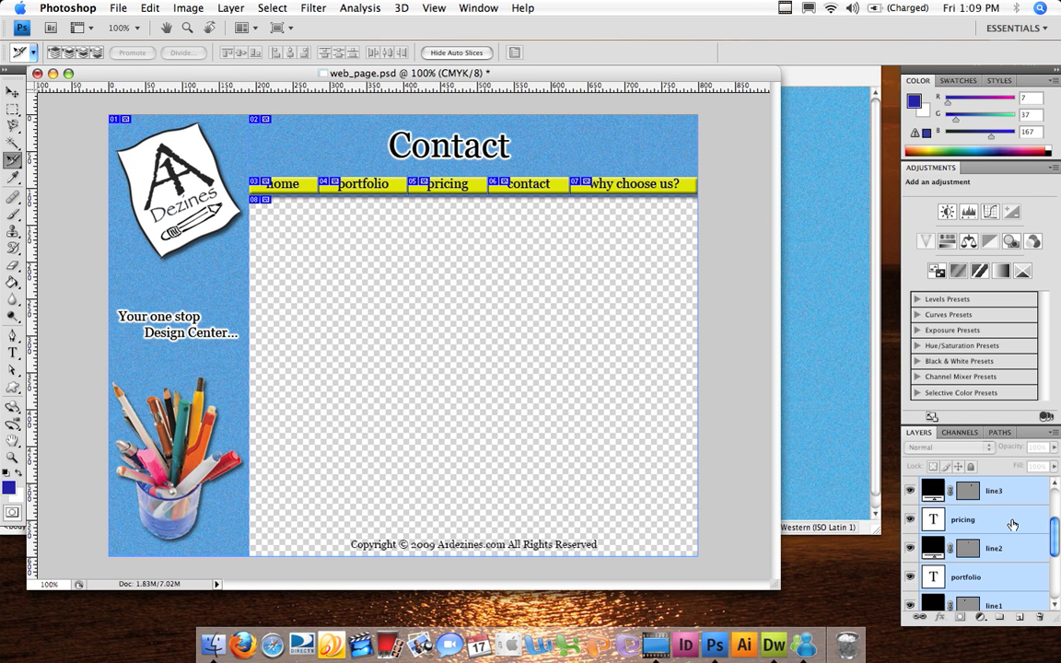
scroll(1013, 523, down, 1)
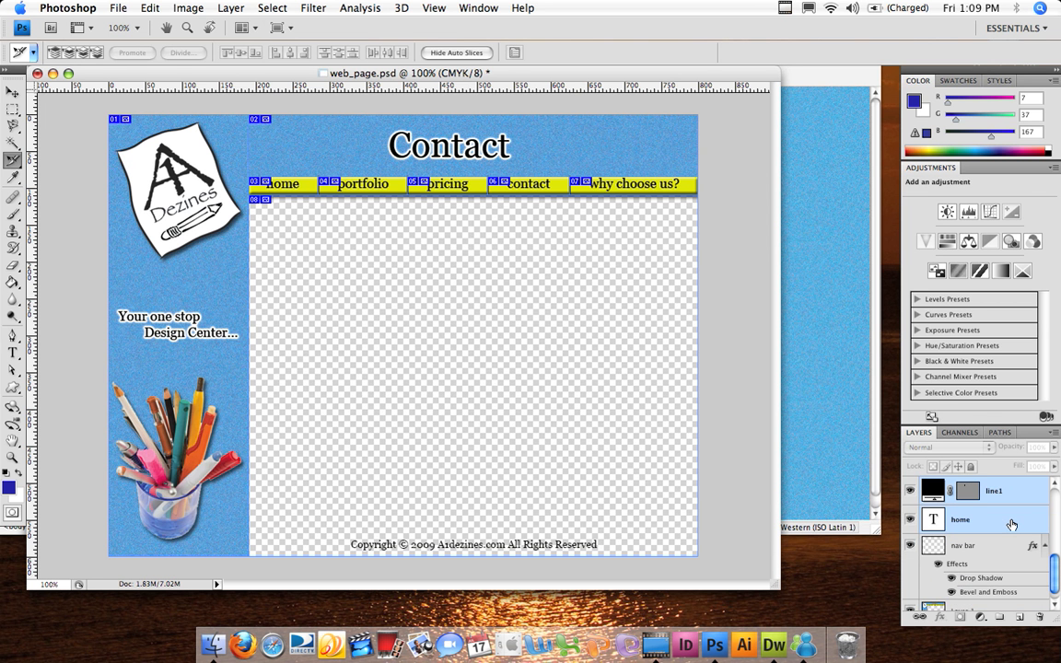
click(972, 549)
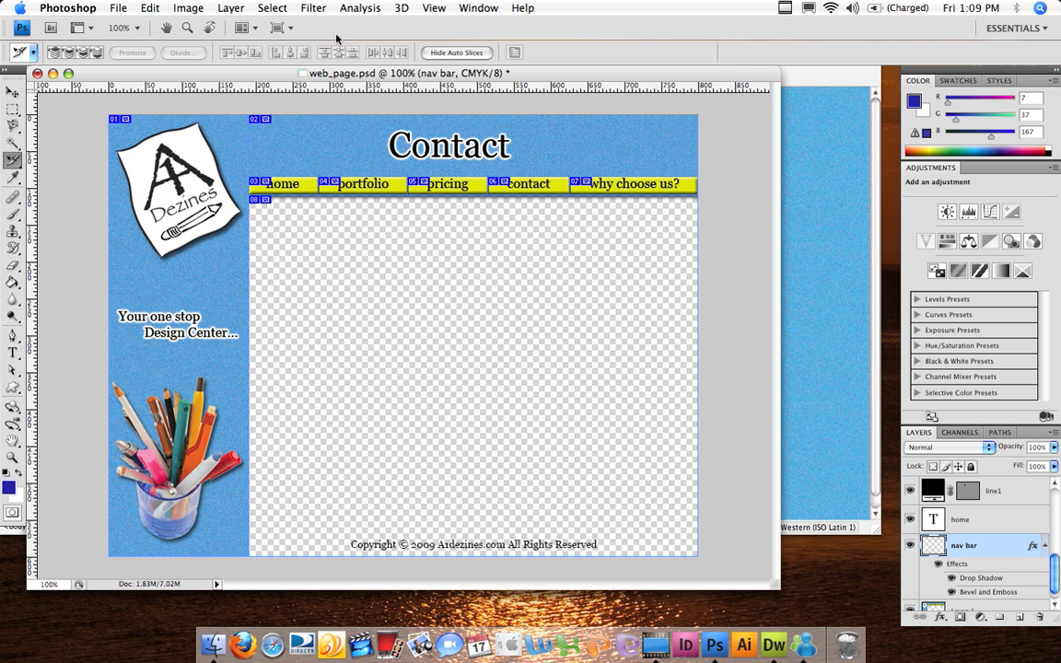
click(313, 8)
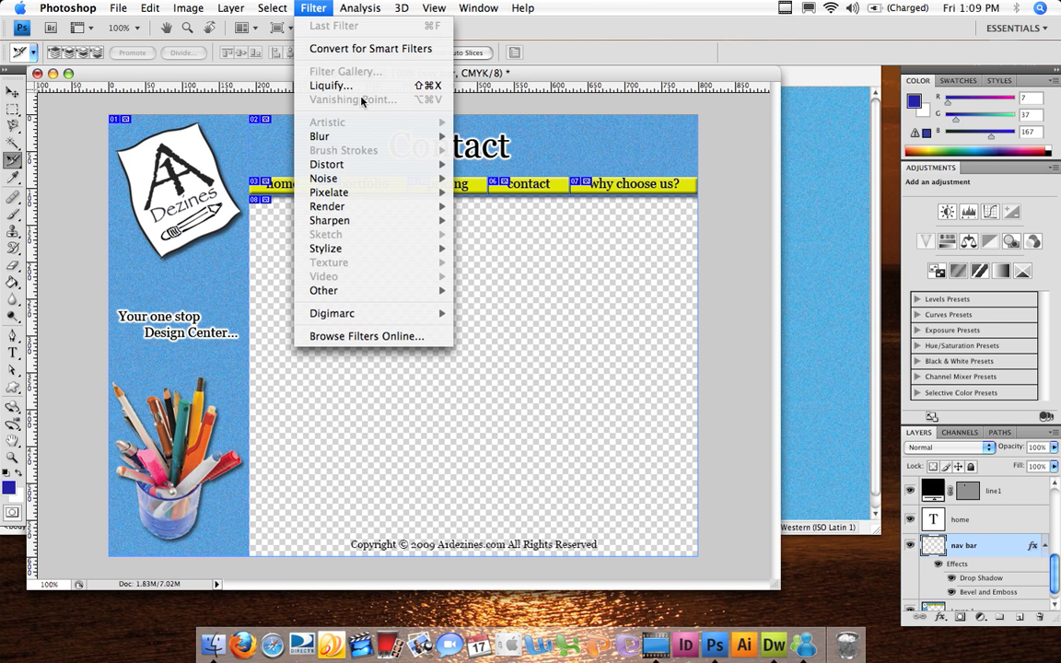
mouse_move(348, 164)
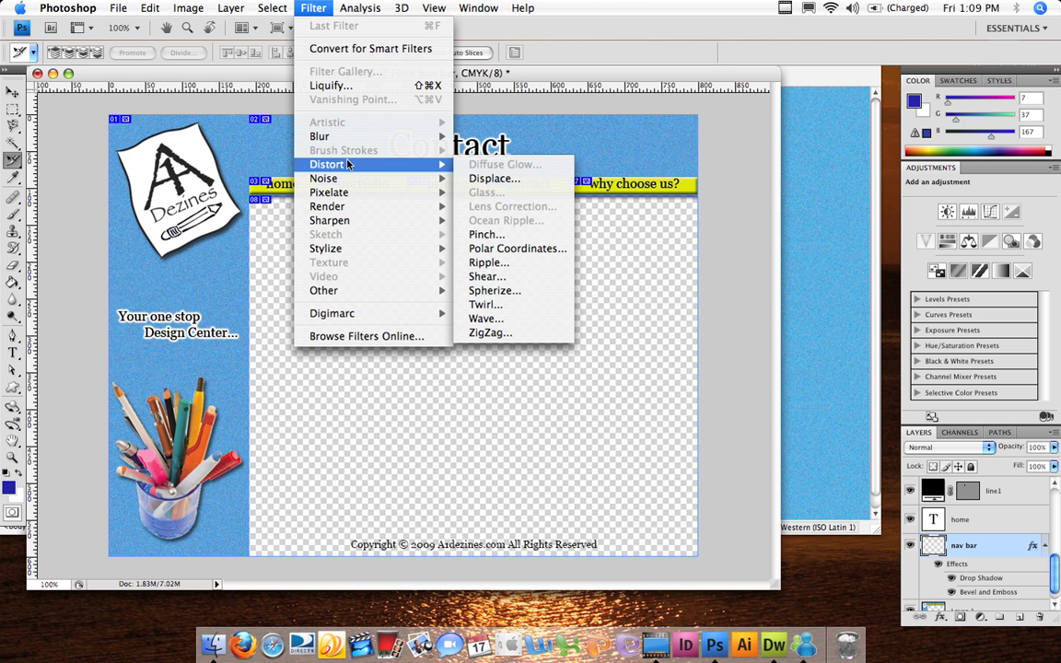
click(497, 263)
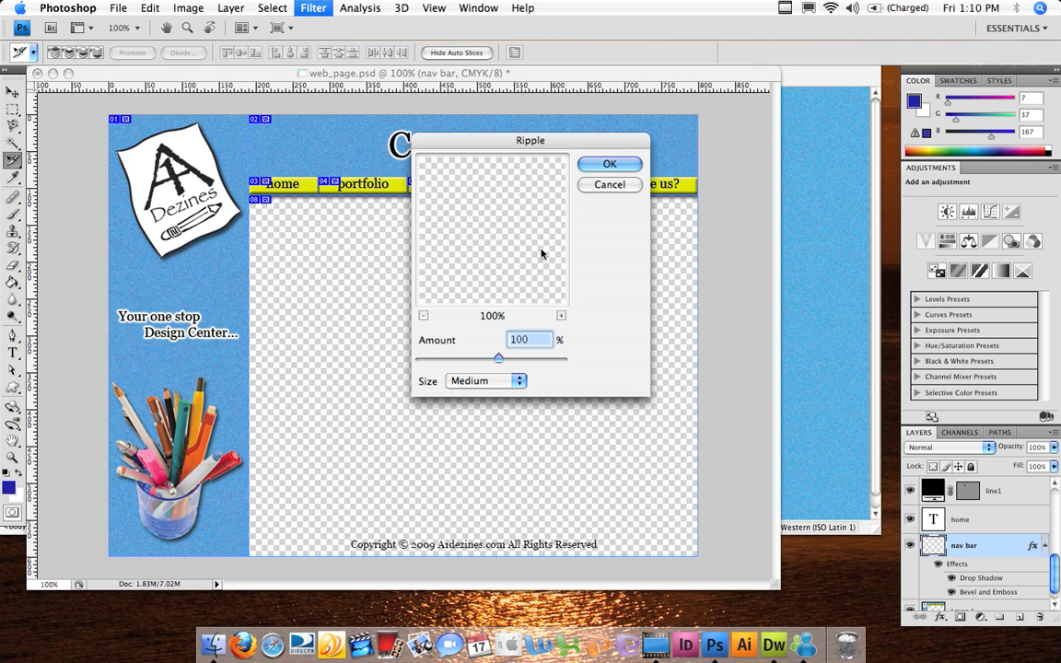
click(607, 165)
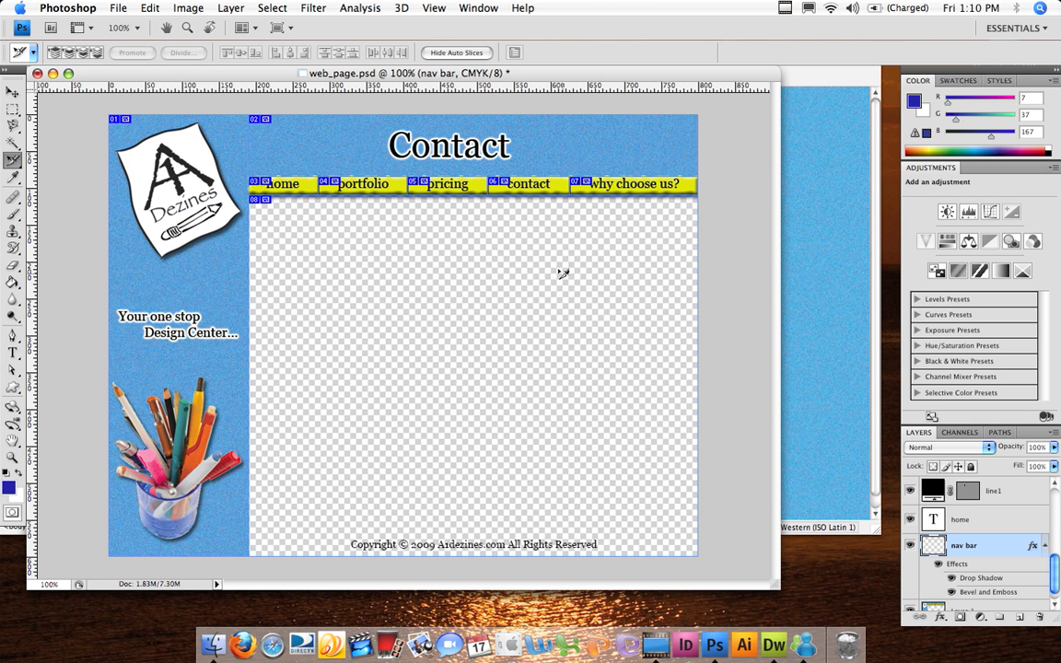
Start a Save for Web & Devices export and select the home, portfolio, pricing, contact and why choose us slices.
click(120, 8)
click(183, 225)
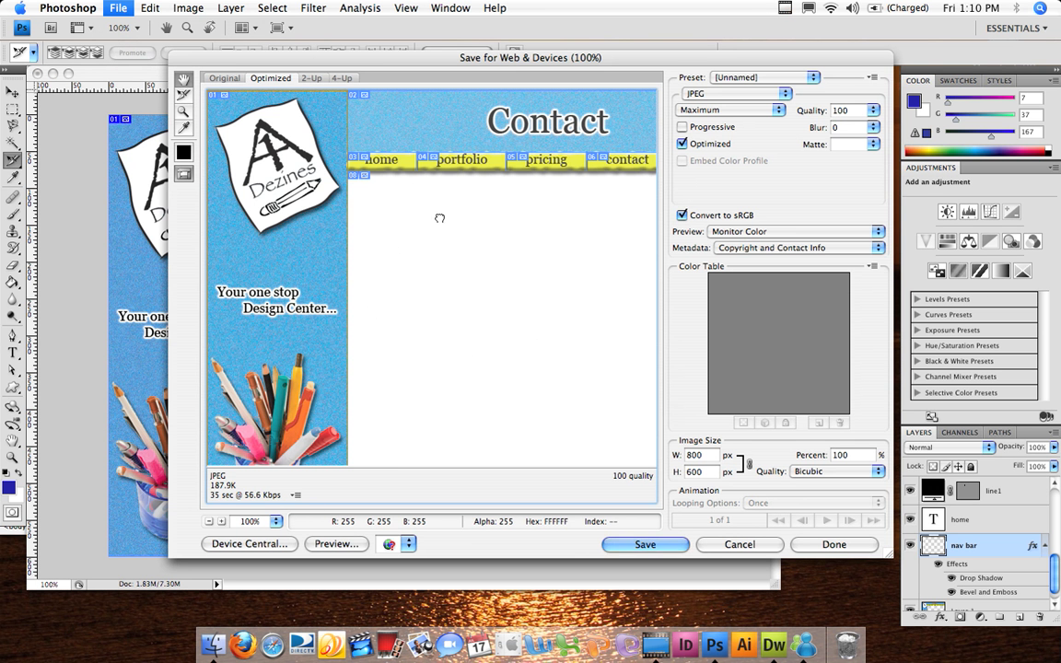
drag(485, 233, 378, 241)
click(184, 96)
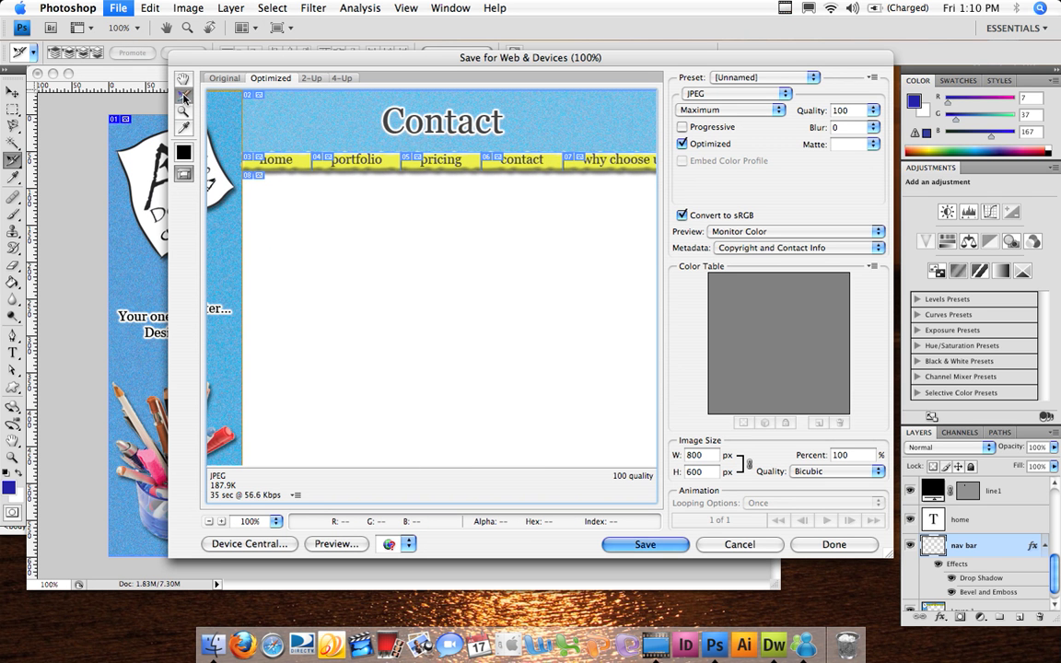
click(295, 166)
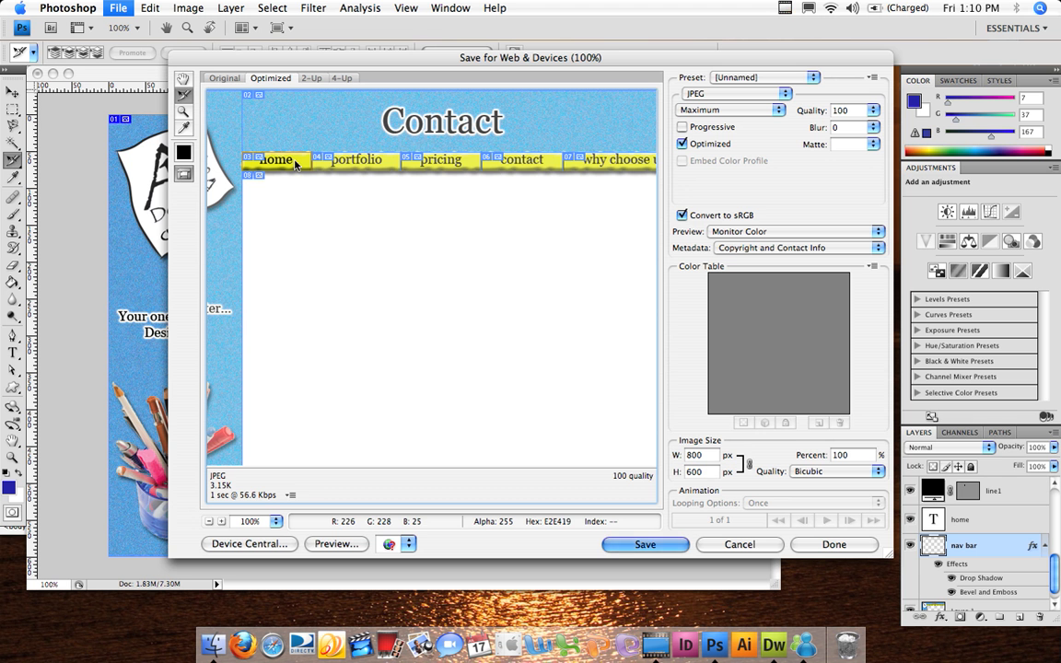
shift+click(348, 162)
shift+click(472, 164)
shift+click(521, 163)
shift+click(618, 164)
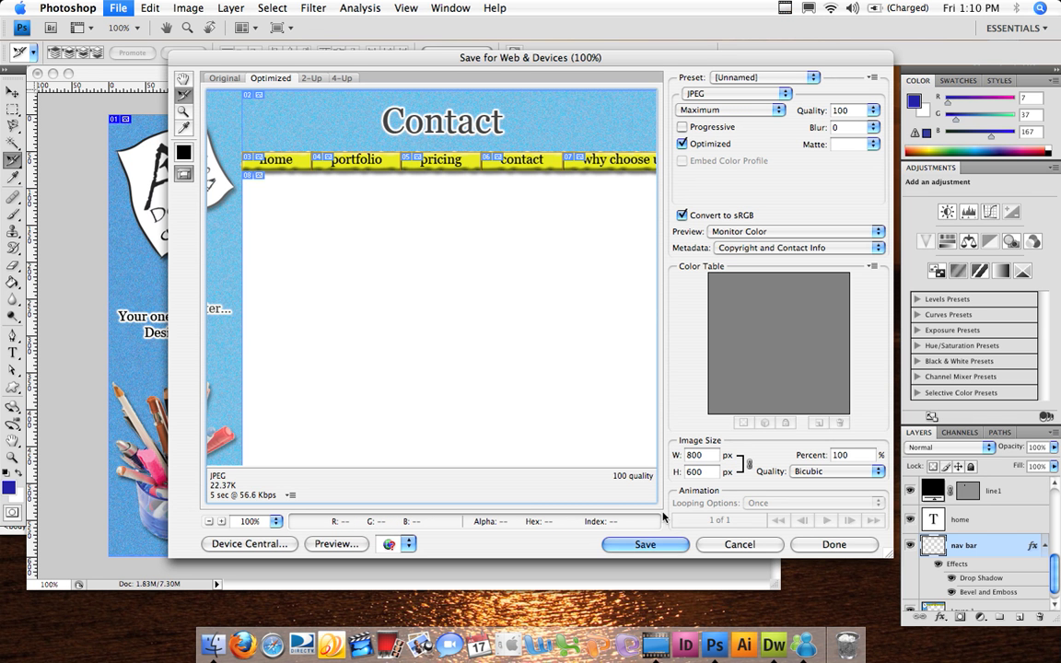
Save only the selected slices as Images Only into the images folder inside tutorial.
click(644, 545)
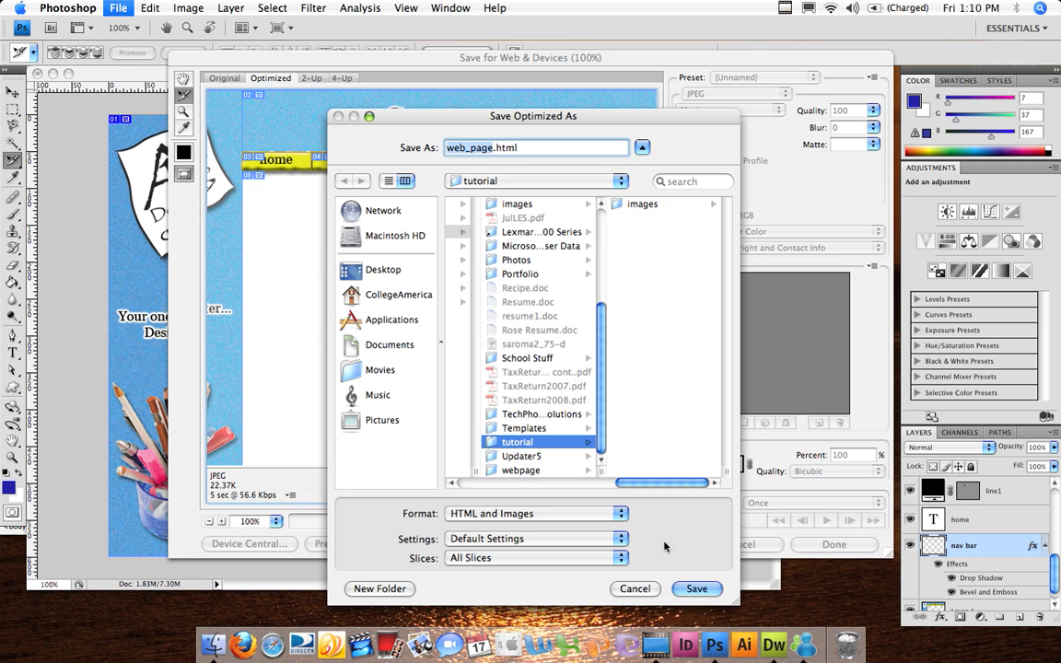
click(623, 516)
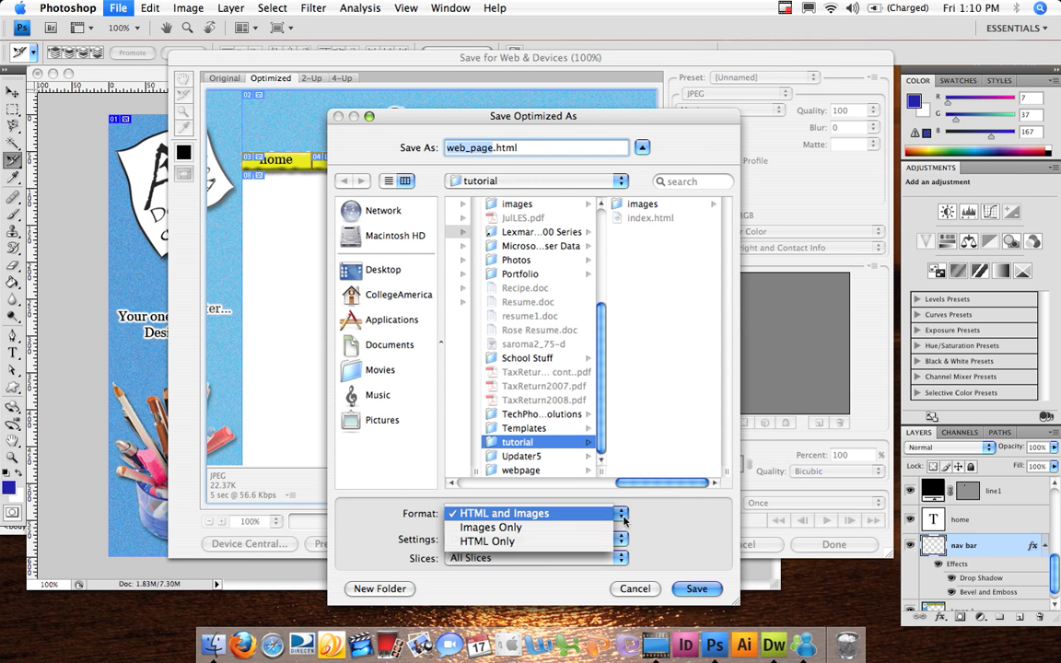
click(547, 530)
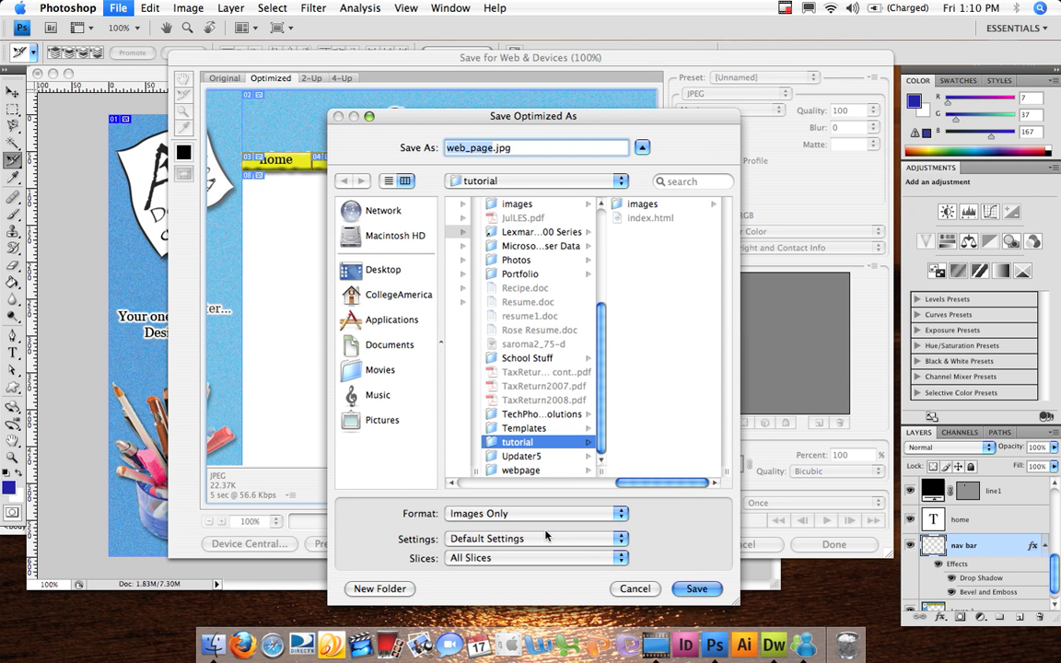
click(622, 557)
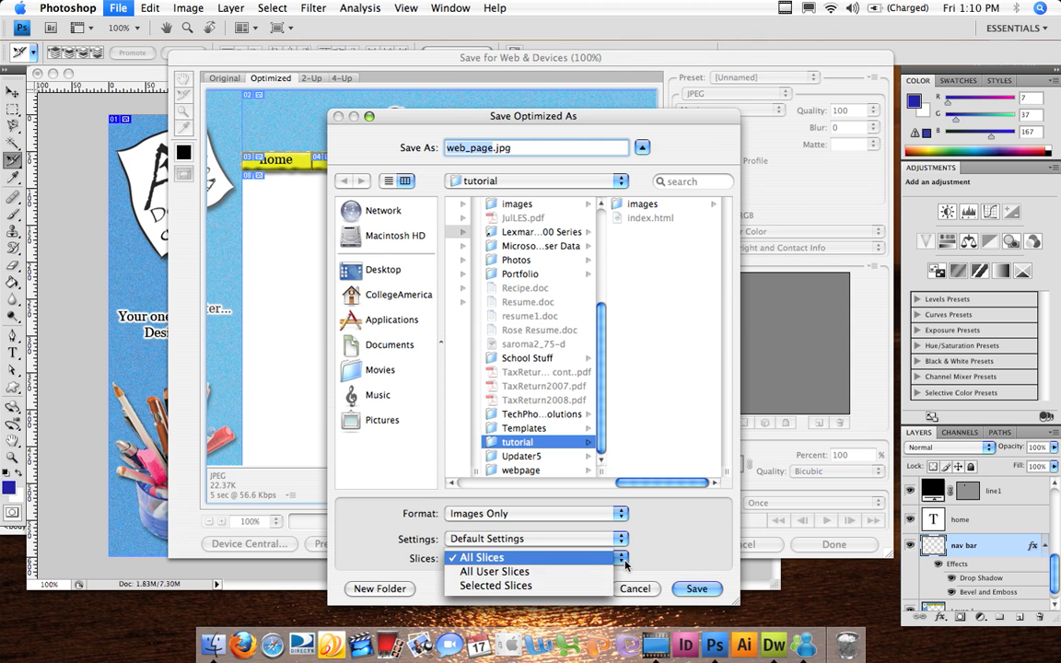
click(514, 586)
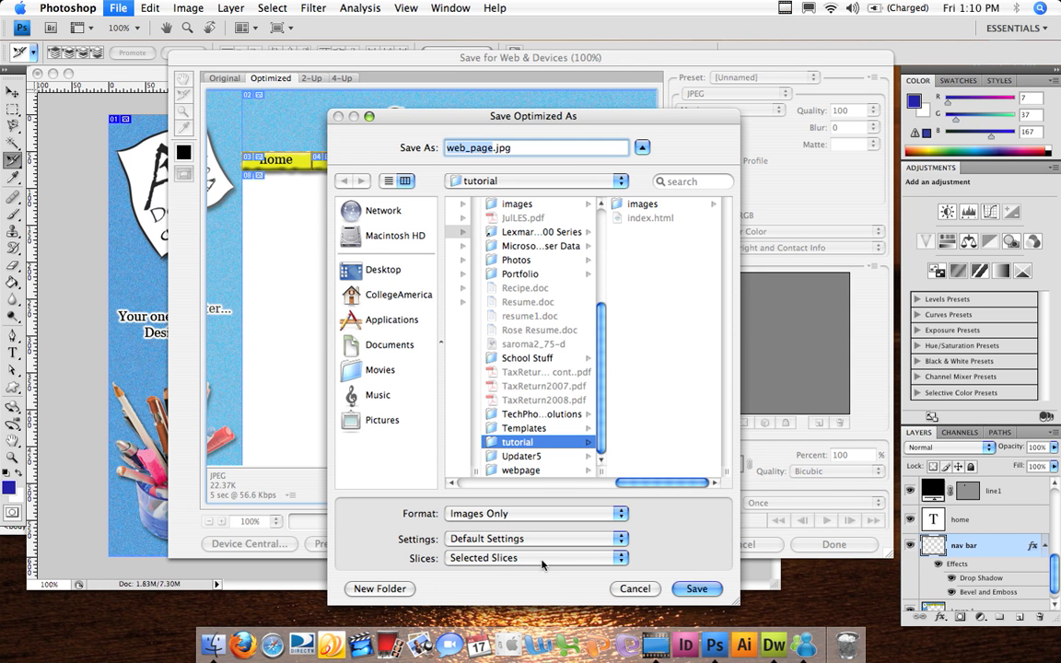
click(637, 205)
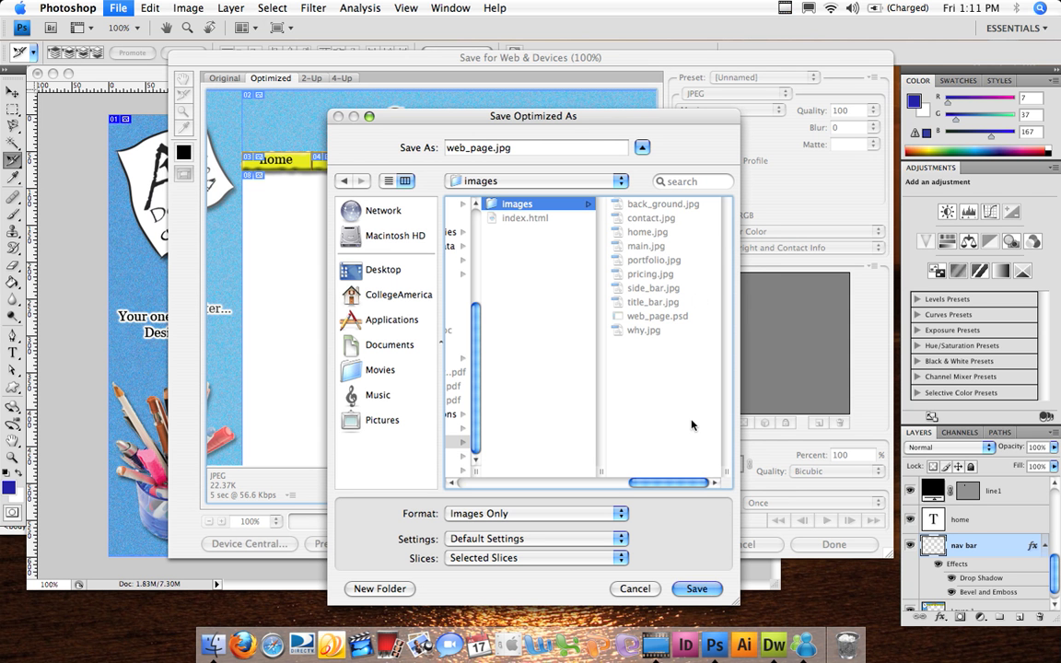
click(698, 590)
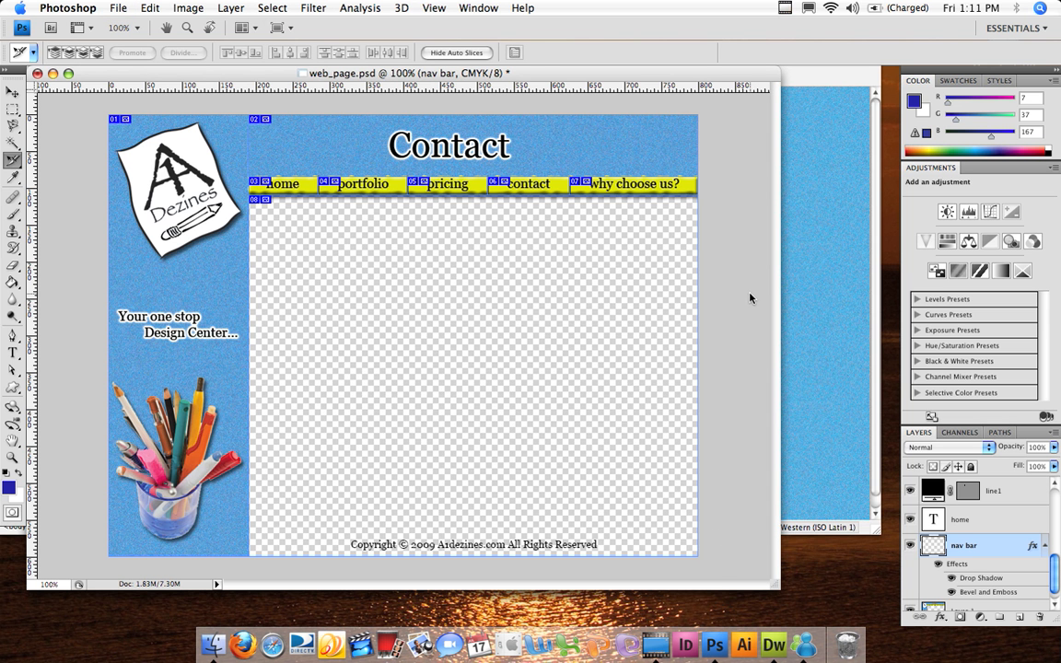
Switch to Dreamweaver and select the home button image in the navigation bar of index.html.
click(827, 78)
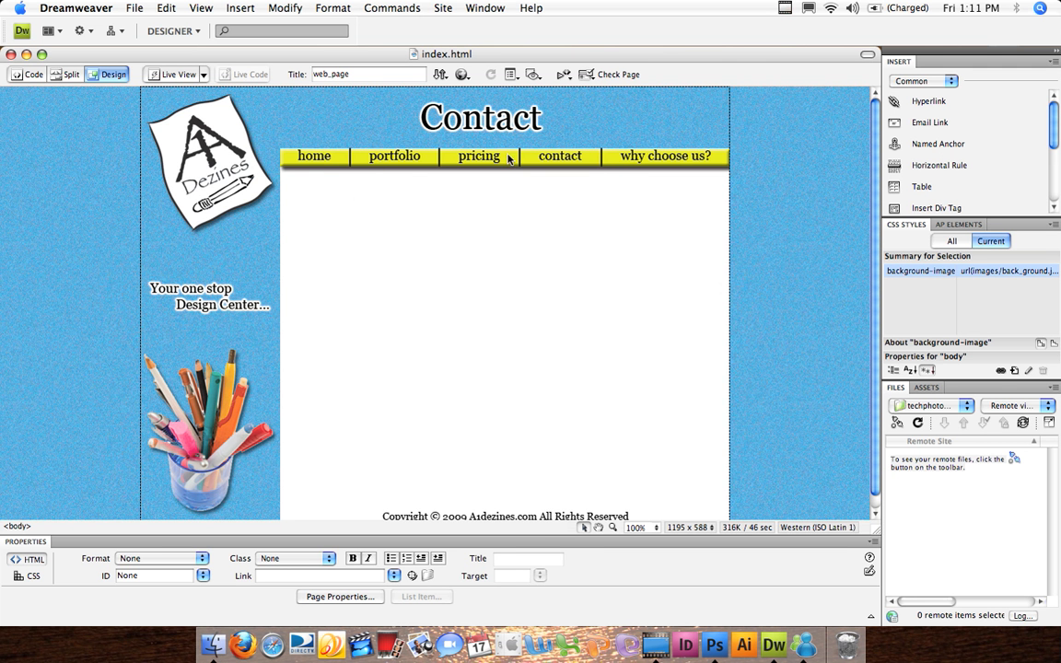
click(319, 159)
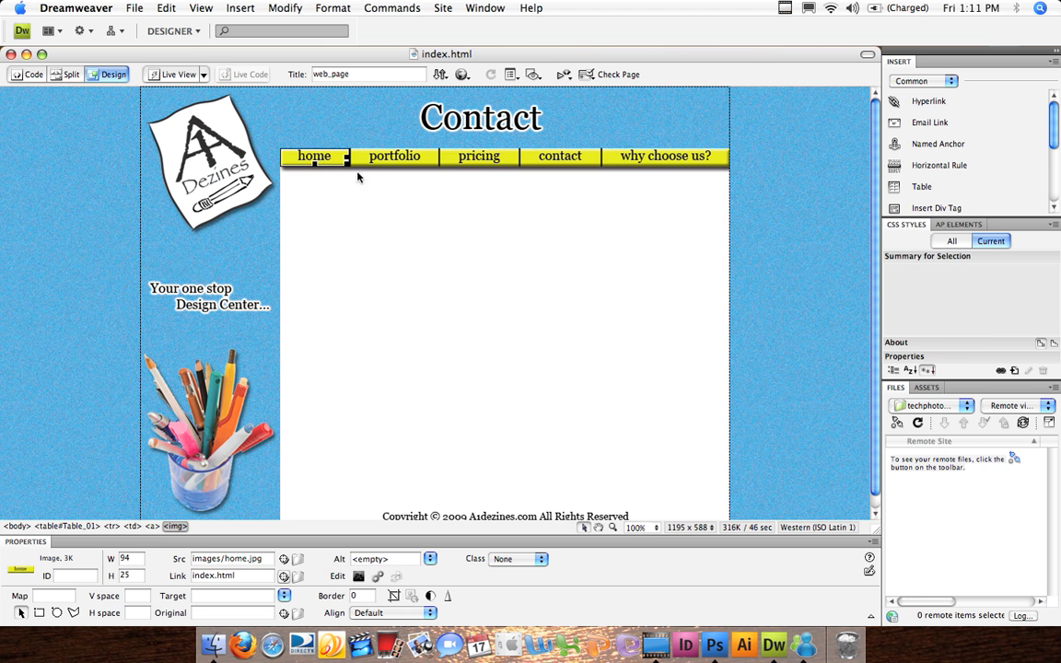
drag(347, 162, 354, 167)
drag(1057, 132, 1057, 141)
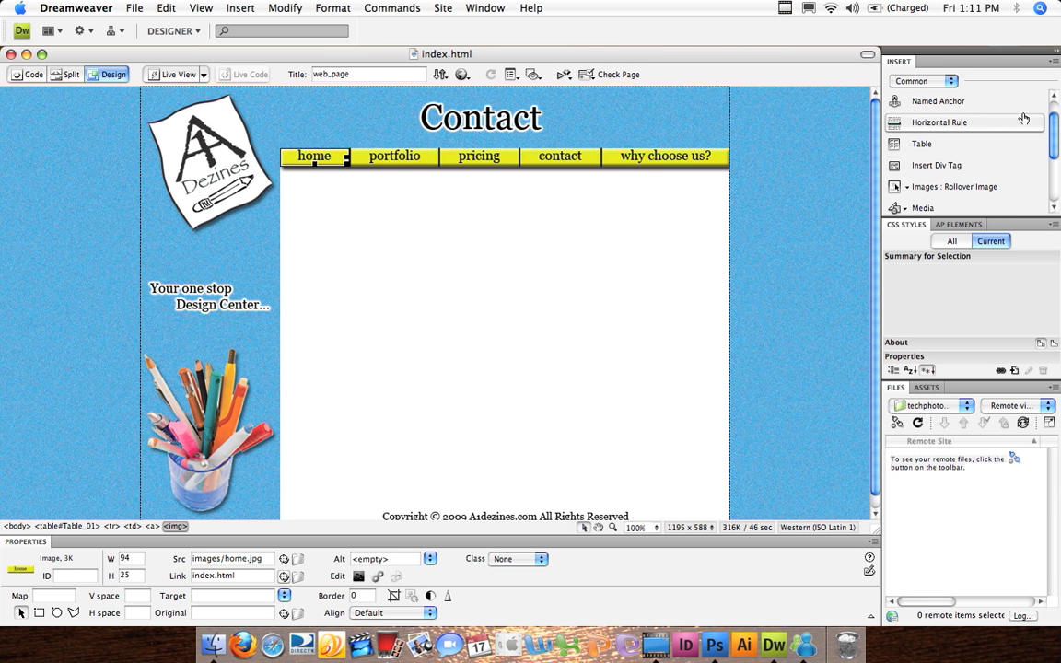
click(940, 187)
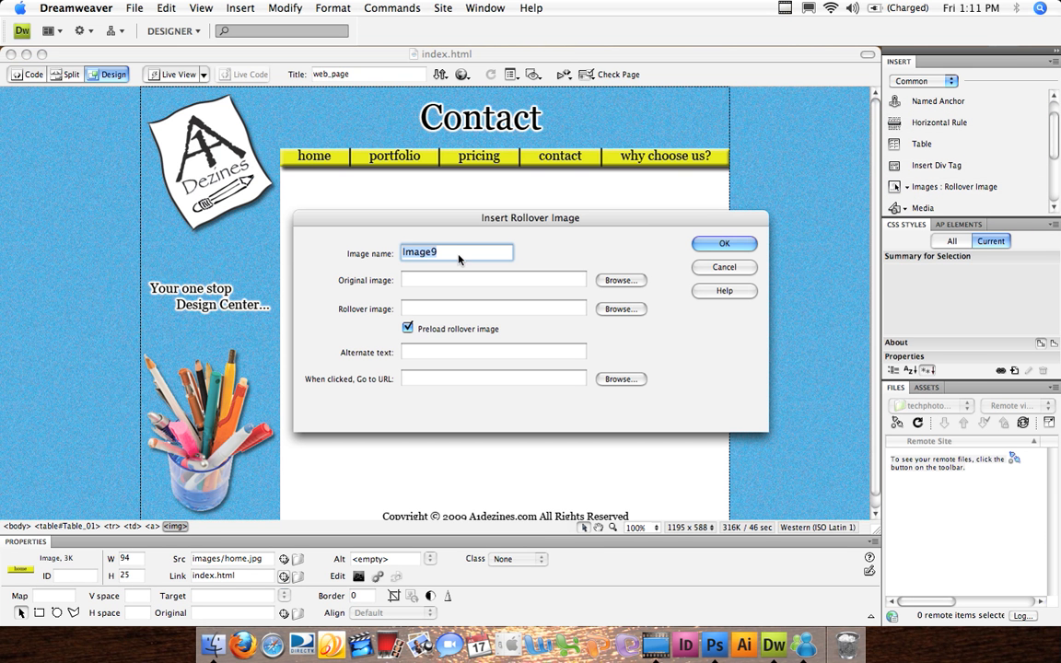
text(home)
click(708, 267)
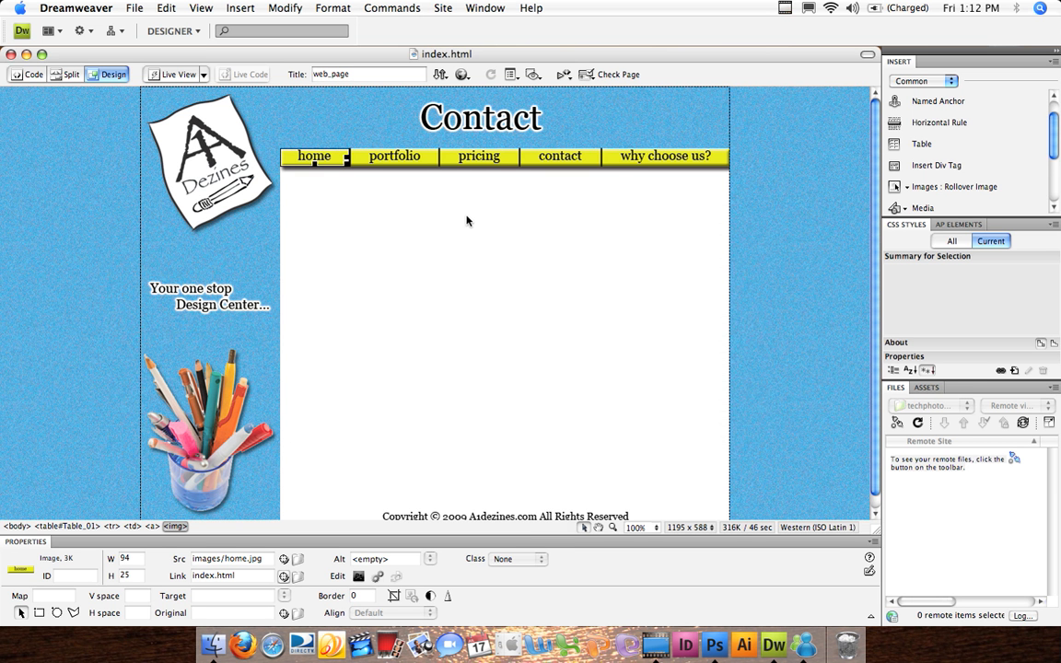
Cut the home button image from the navigation bar and start a rollover image named home in its place.
right_click(327, 161)
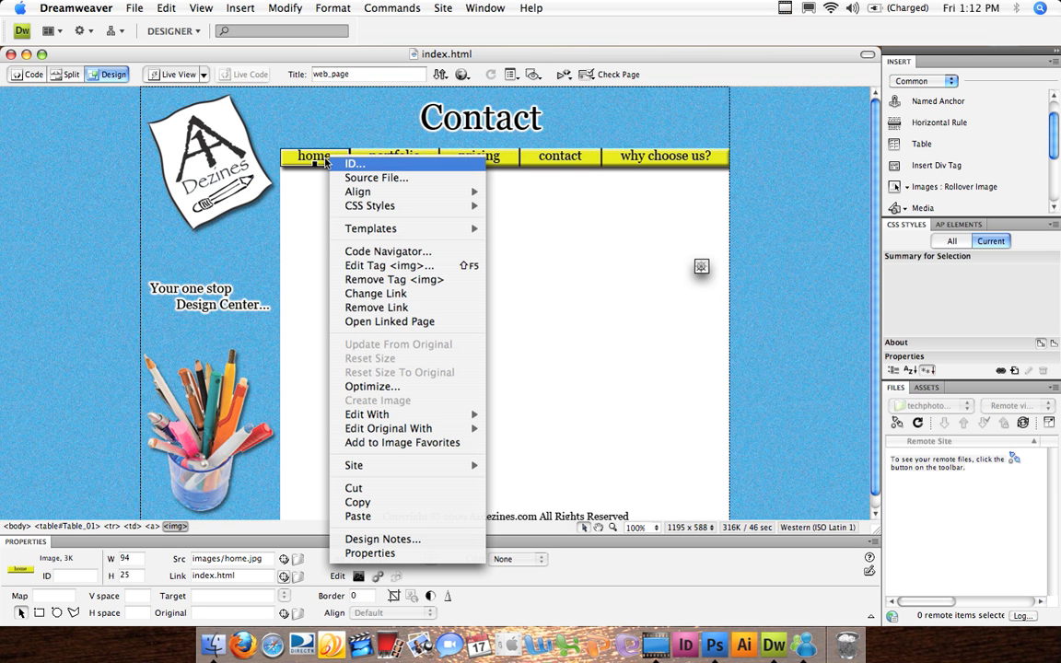
click(355, 490)
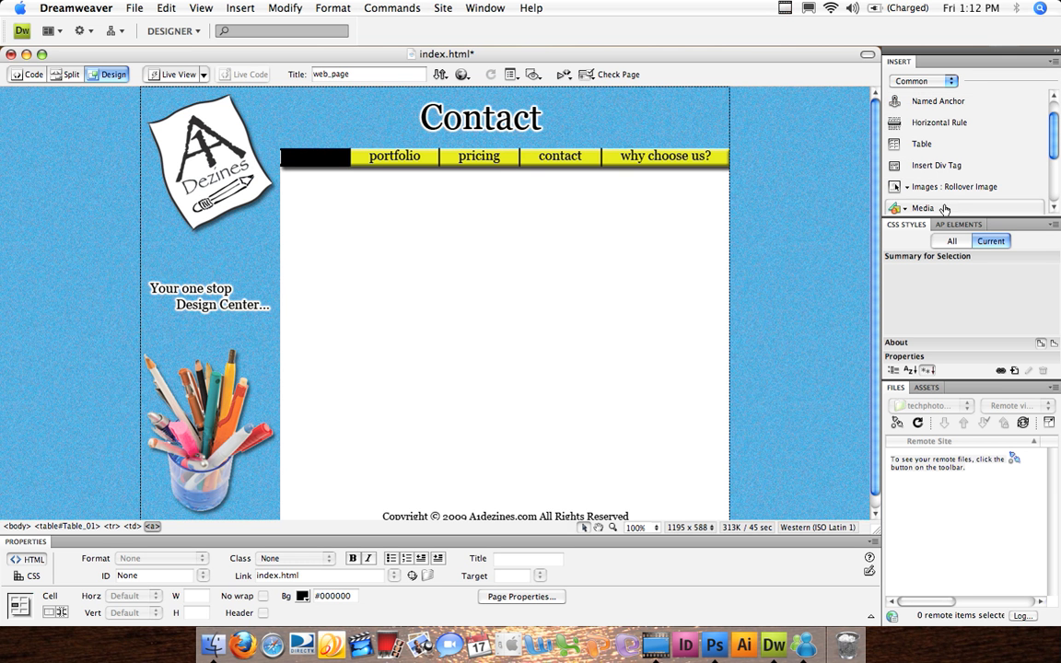
click(854, 183)
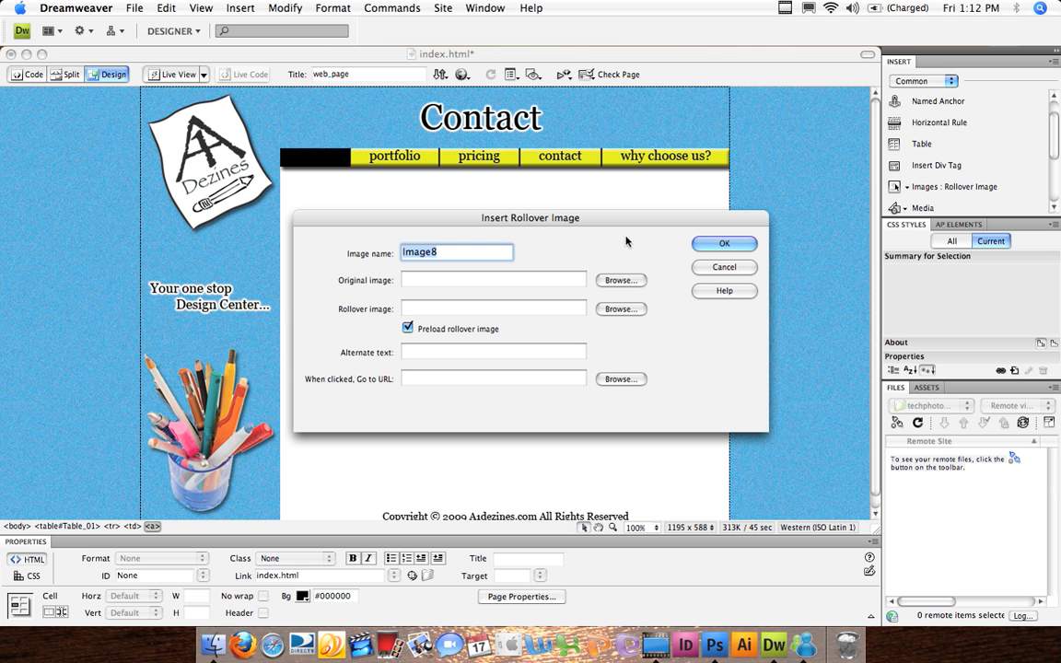
text(home)
Set the rollover's original image to images/home.jpg and its rollover image to images/images/home.jpg.
click(621, 280)
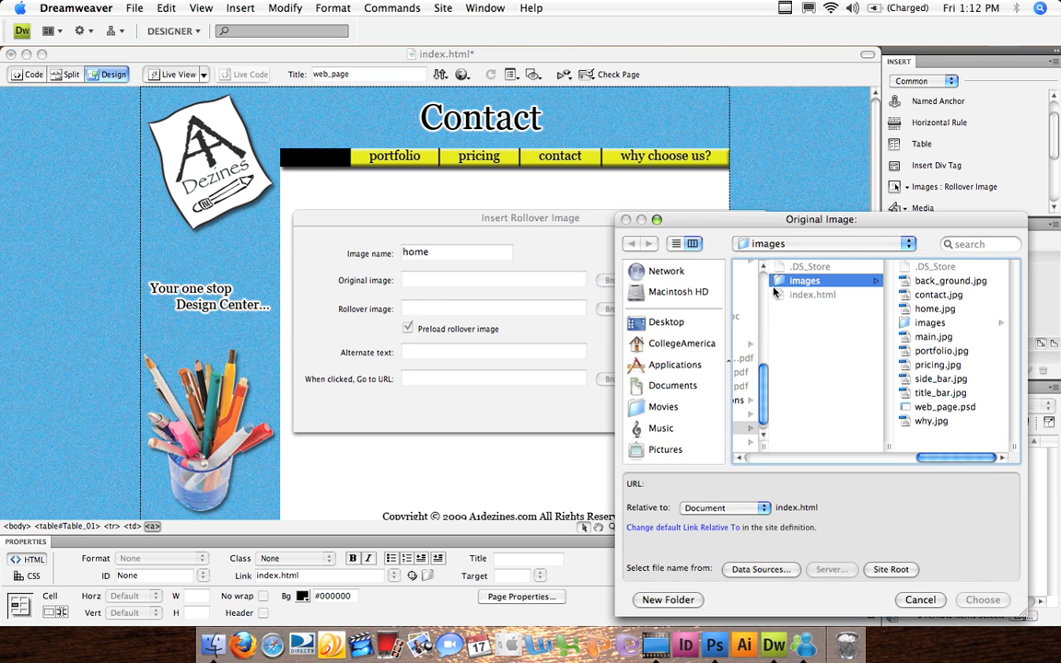
click(811, 281)
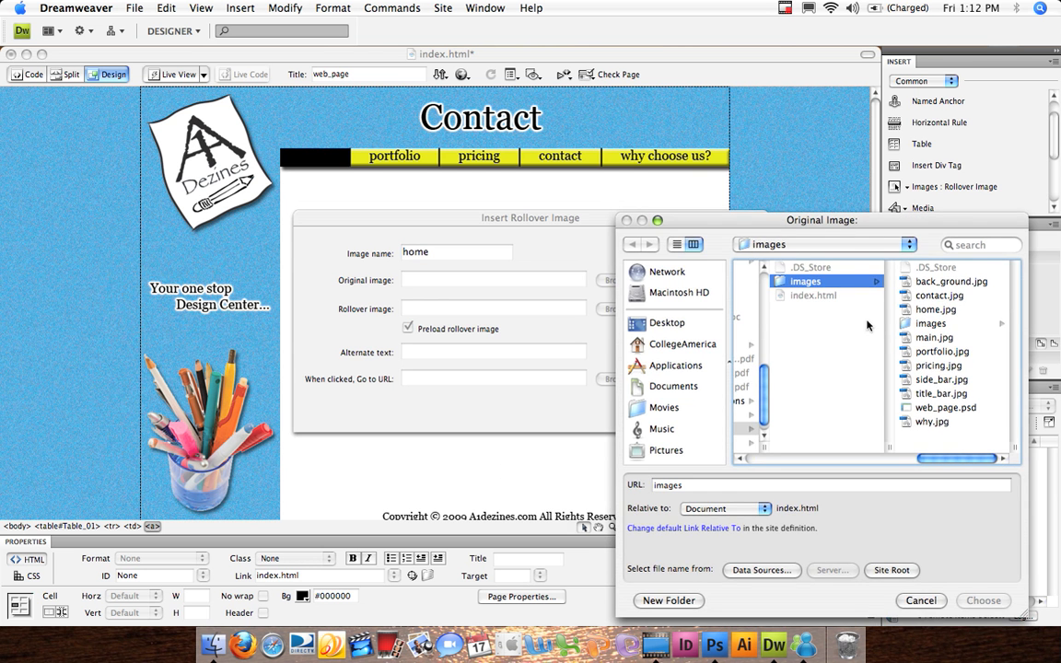
click(930, 311)
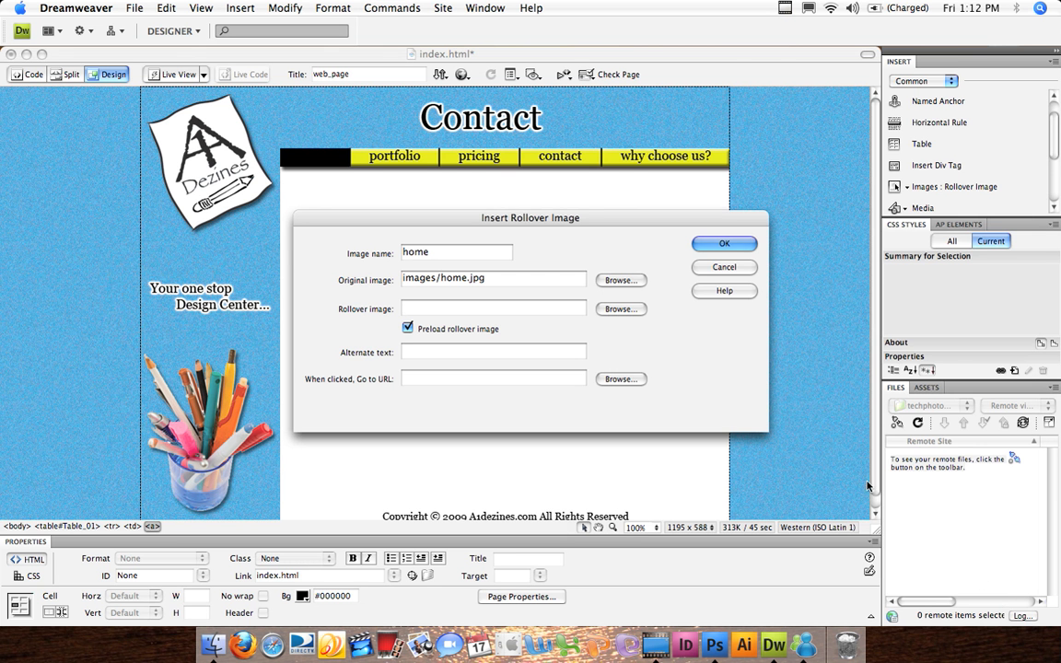
click(615, 310)
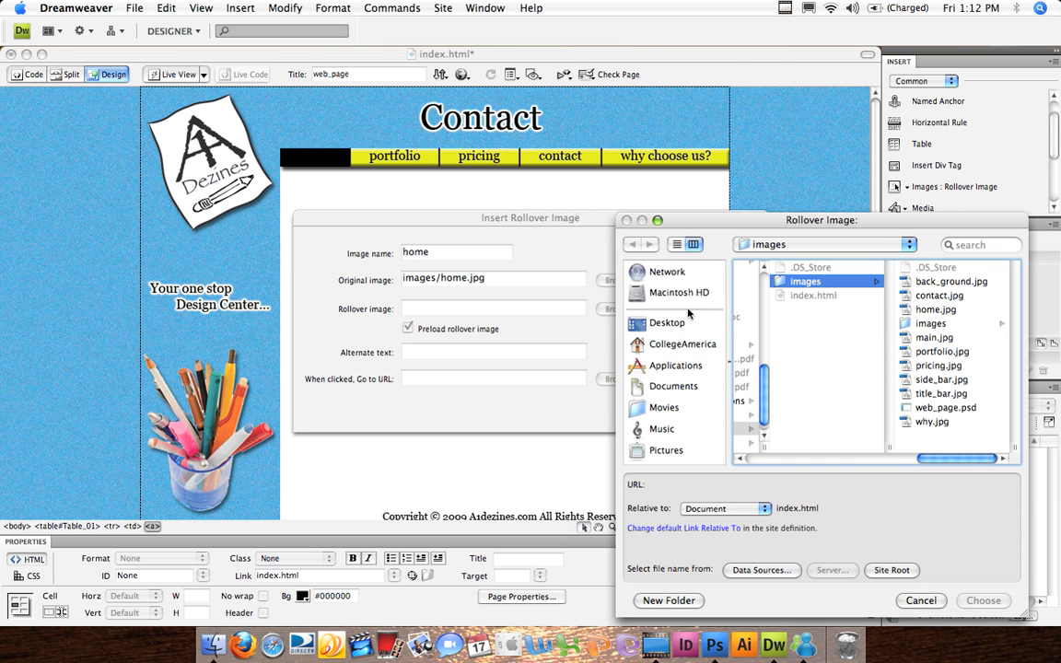
click(928, 325)
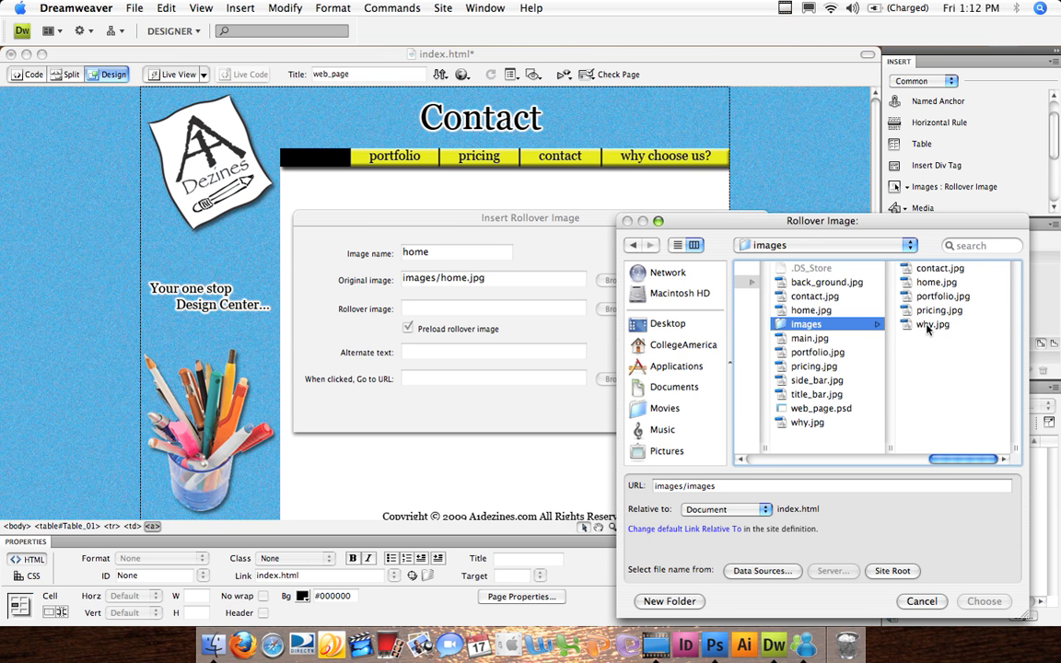
click(928, 287)
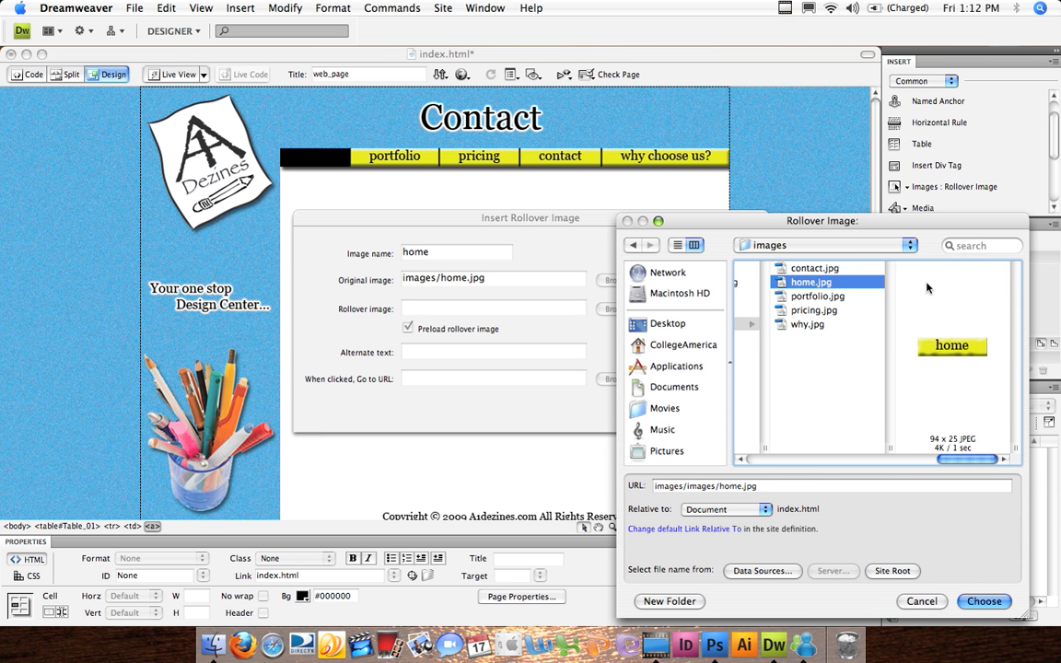
click(984, 601)
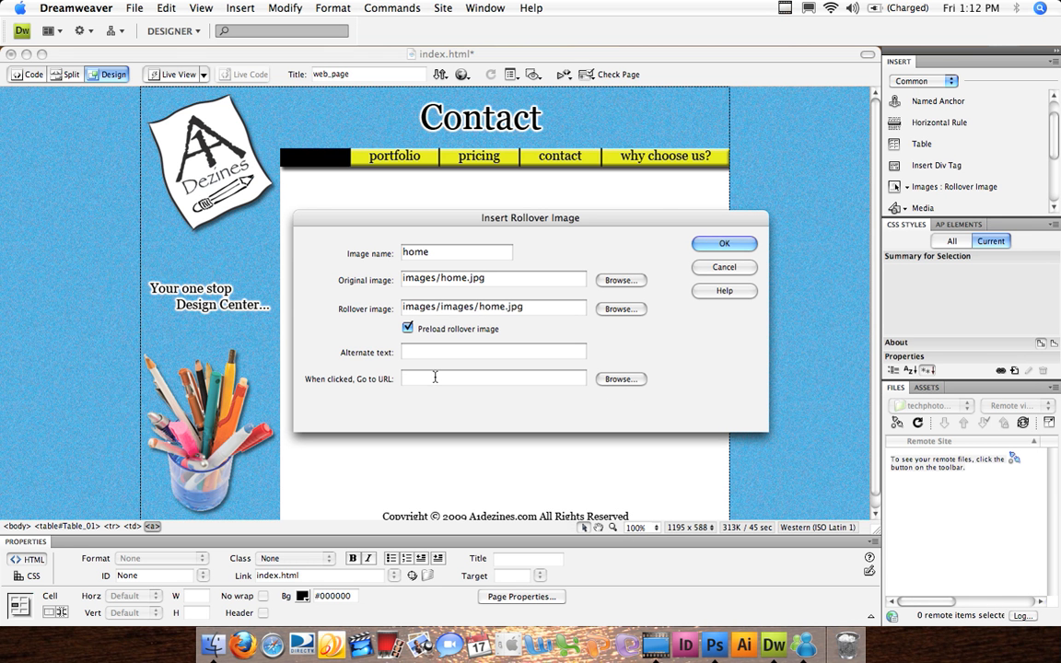
Set the home rollover's click destination to index.html in the tutorial folder and insert the rollover image into the navigation bar.
click(619, 380)
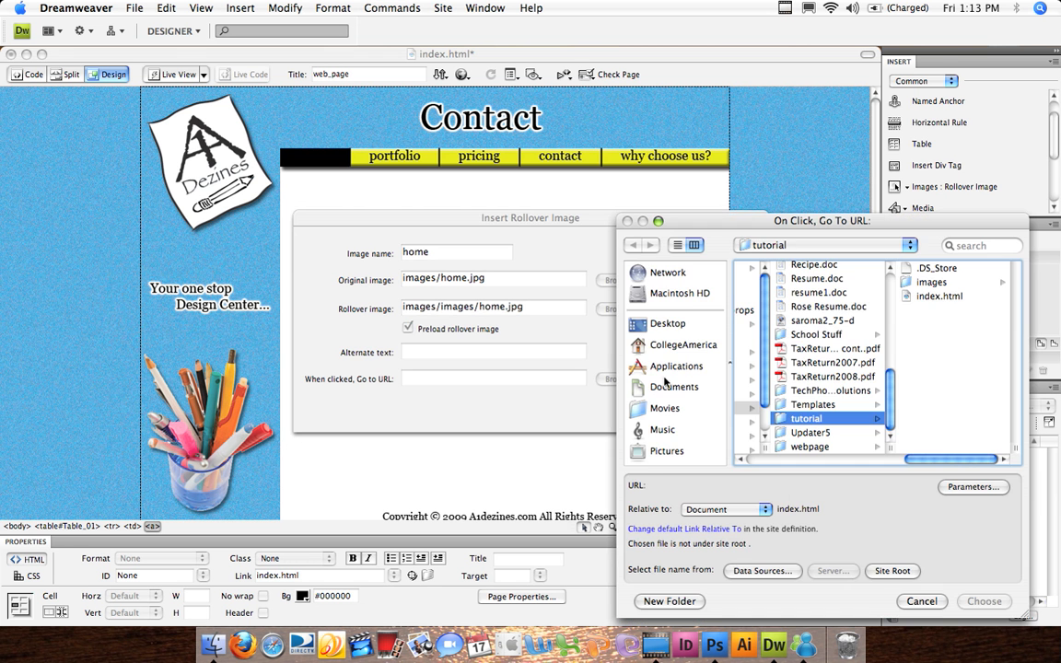
click(940, 298)
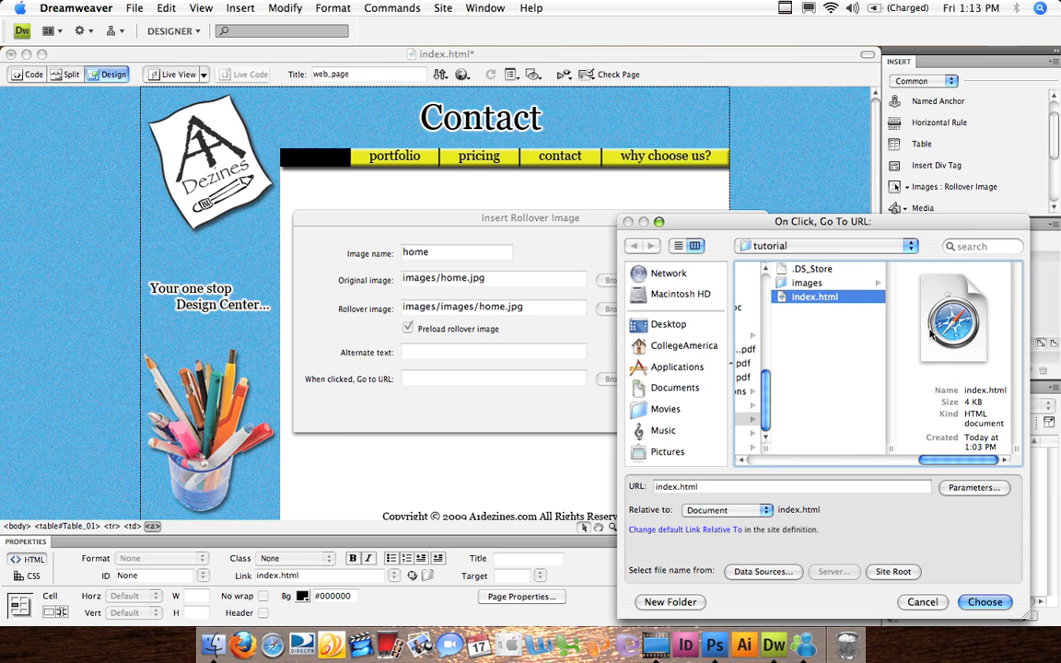
click(992, 605)
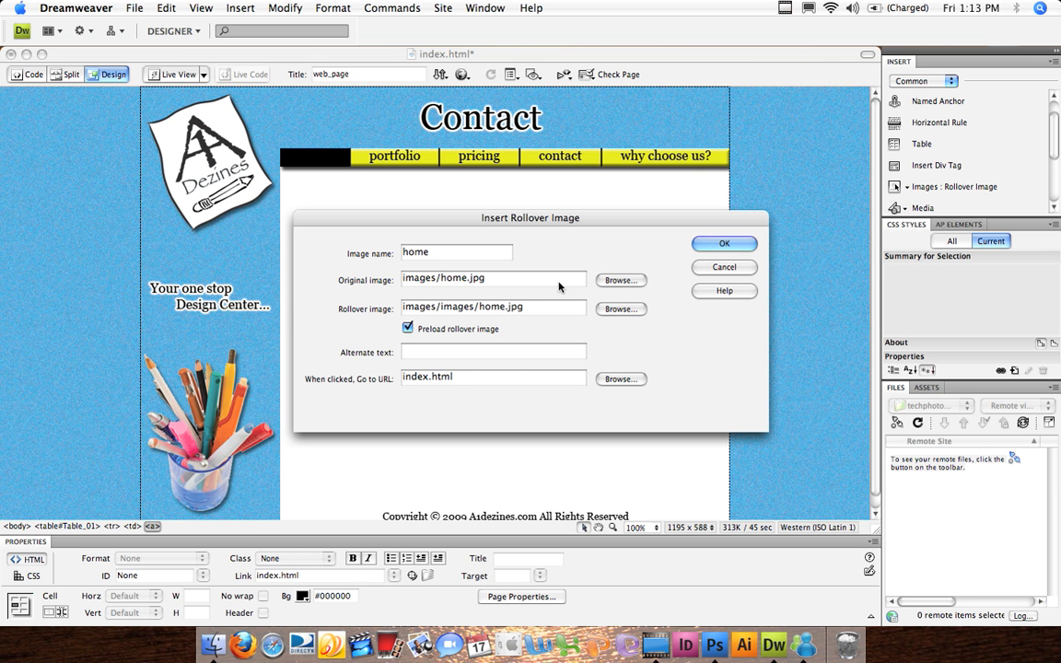
click(702, 243)
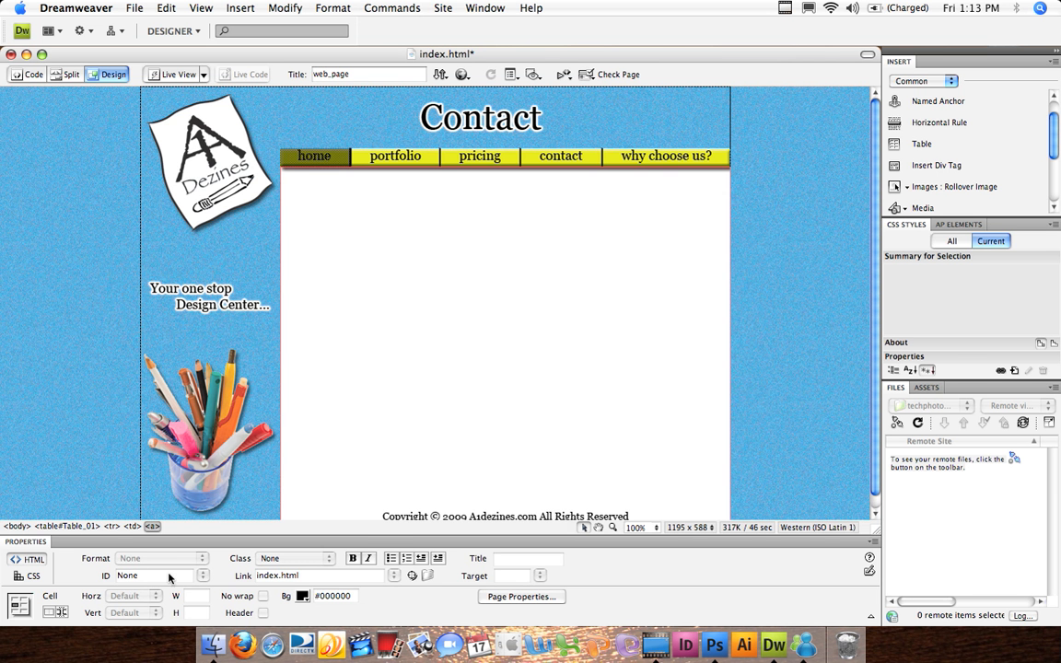
click(782, 220)
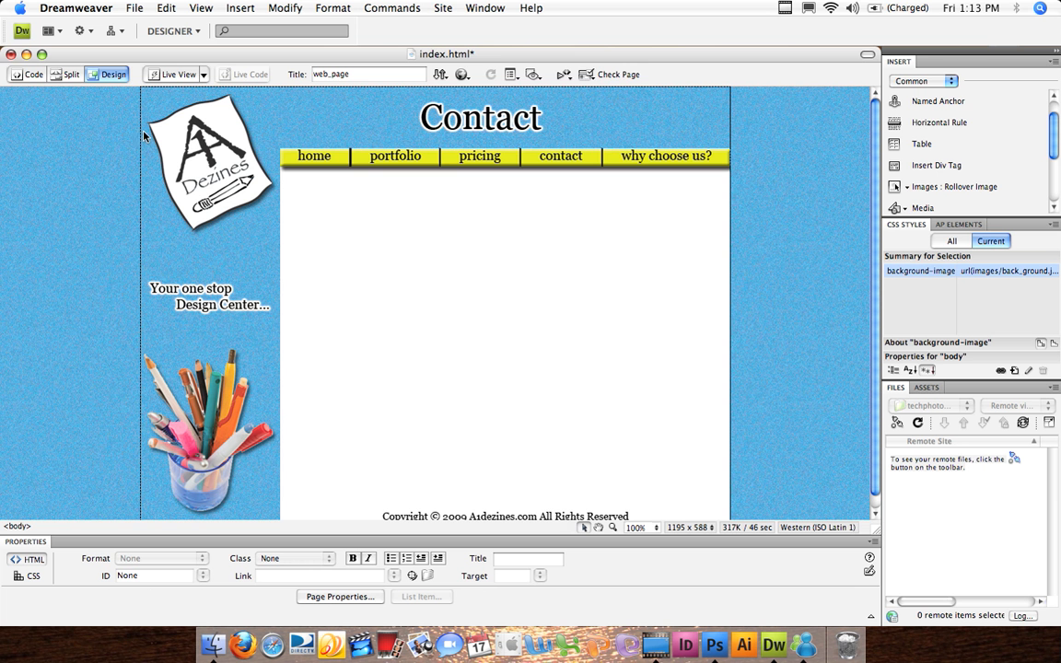
Preview the page in Firefox, saving the changes to index.html.
click(463, 74)
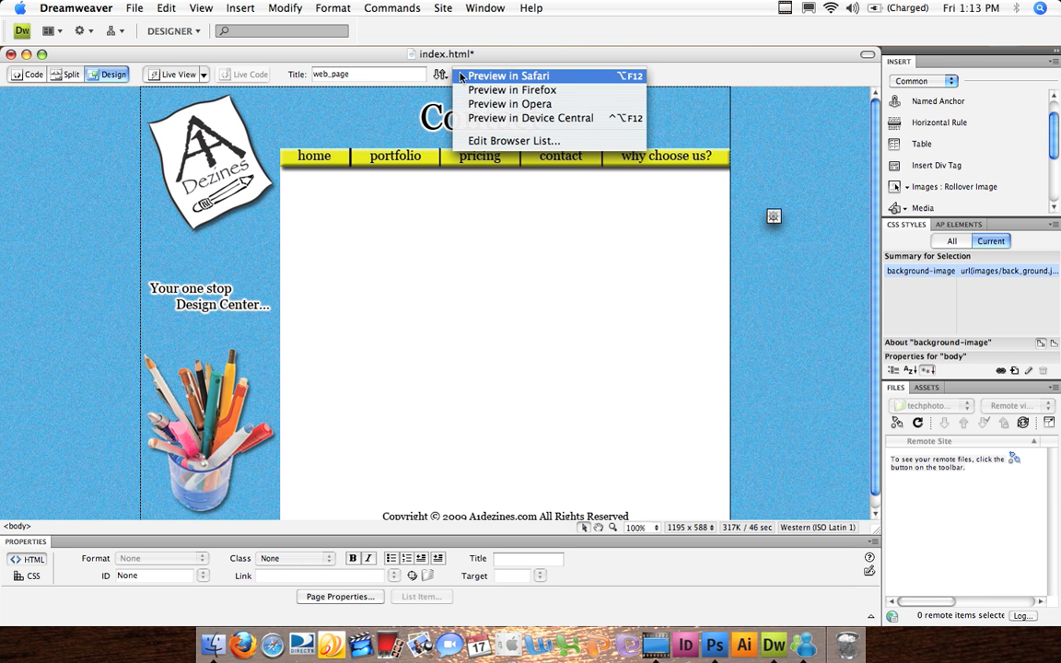
click(506, 89)
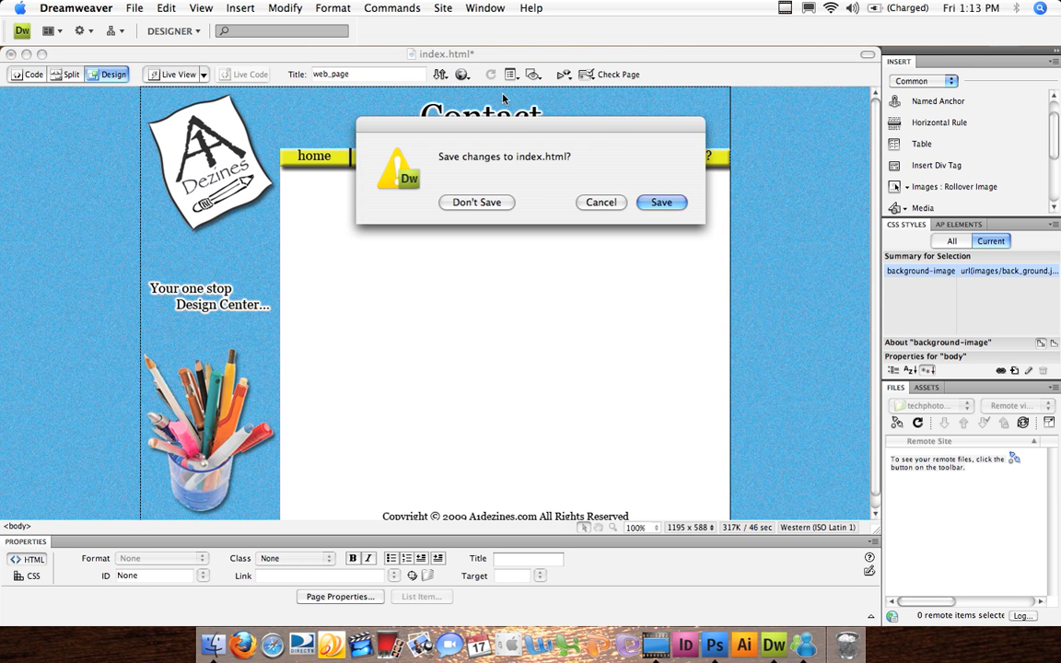
click(661, 203)
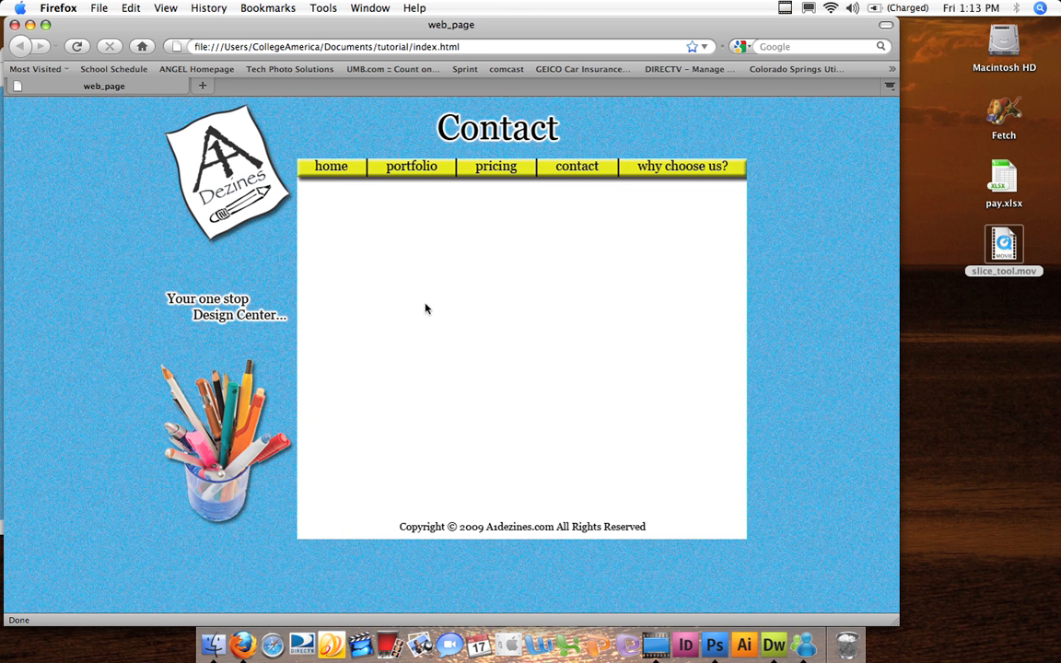
Test the home button's rollover and link in the browser preview, and quit Firefox to return to Dreamweaver.
click(340, 170)
click(57, 8)
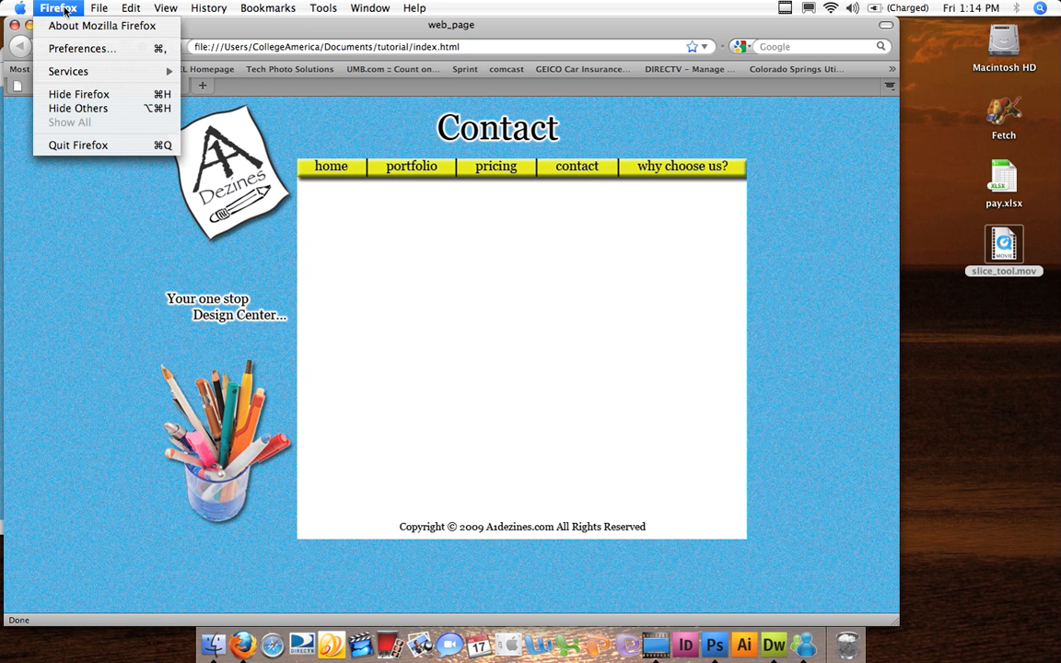
click(78, 146)
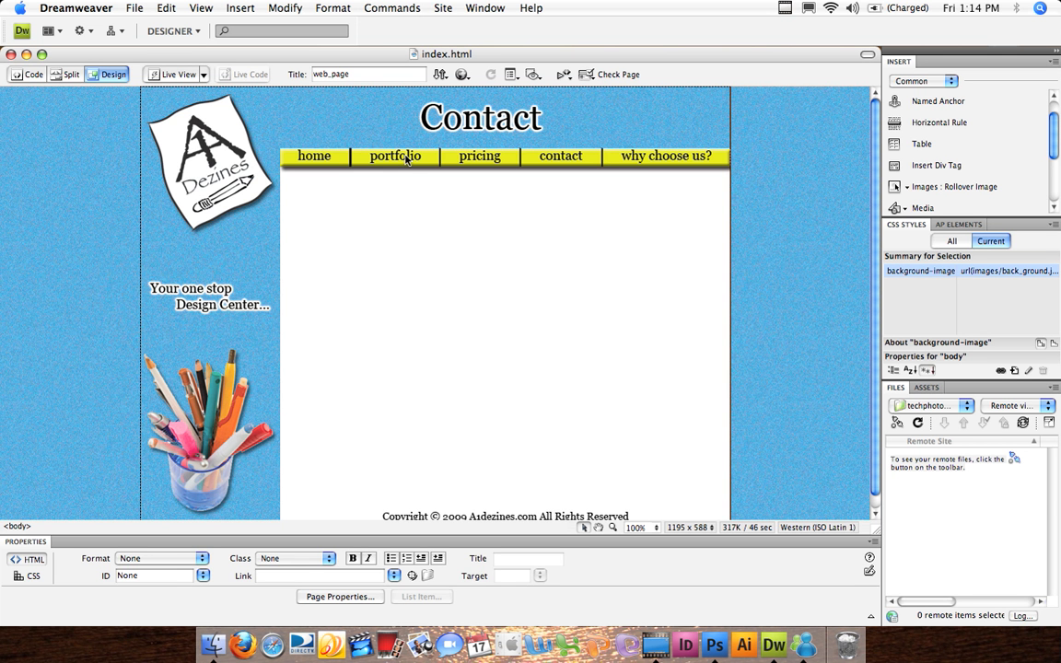
click(407, 159)
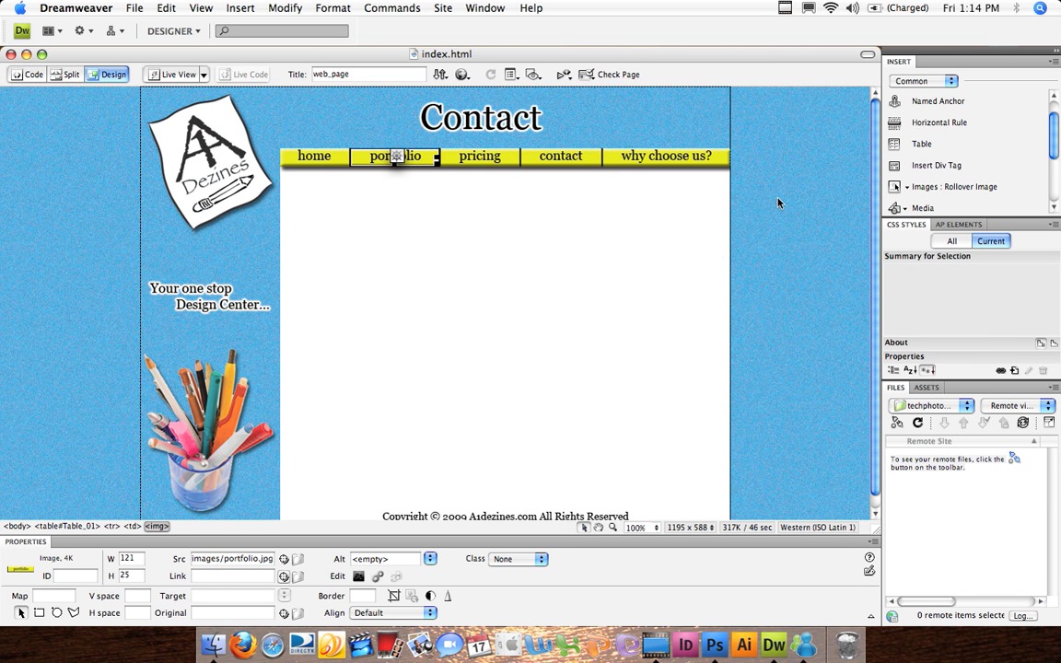
click(213, 576)
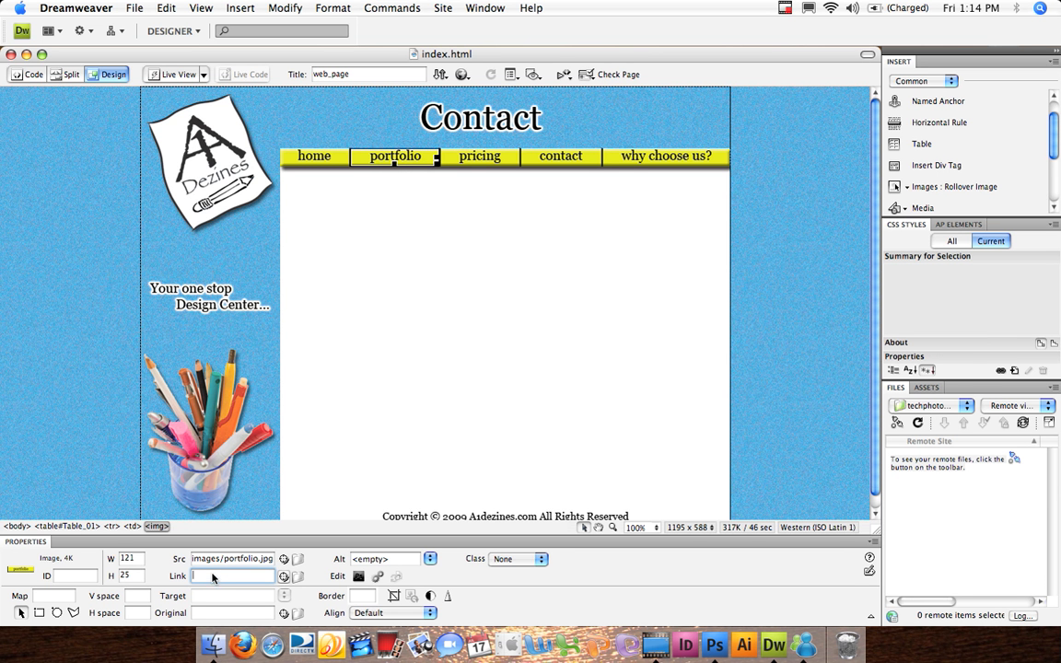
click(297, 579)
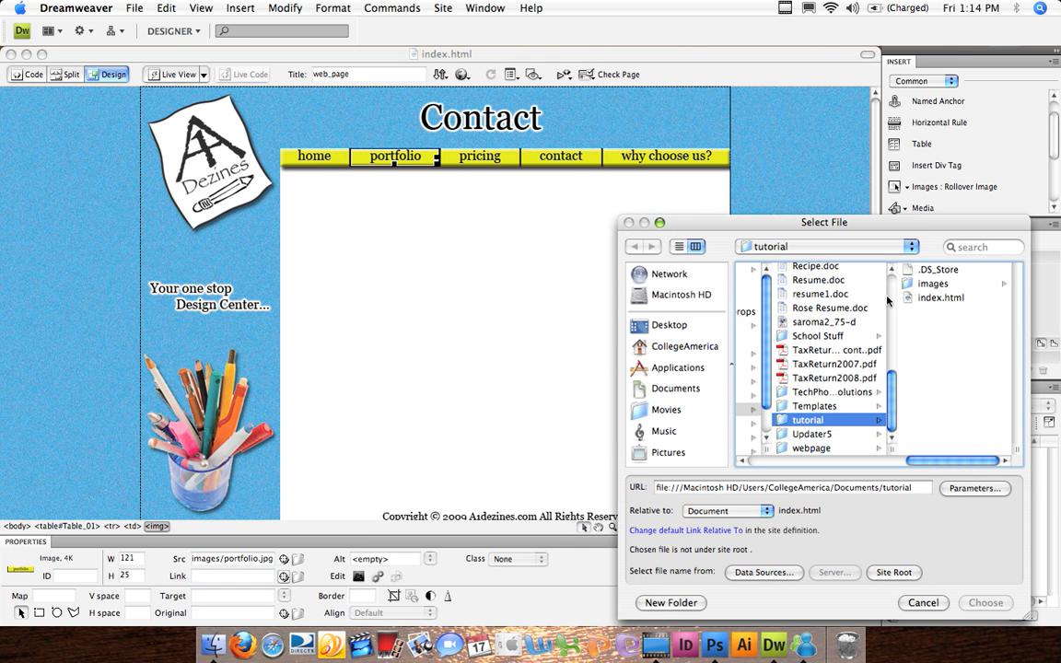
click(923, 603)
click(776, 262)
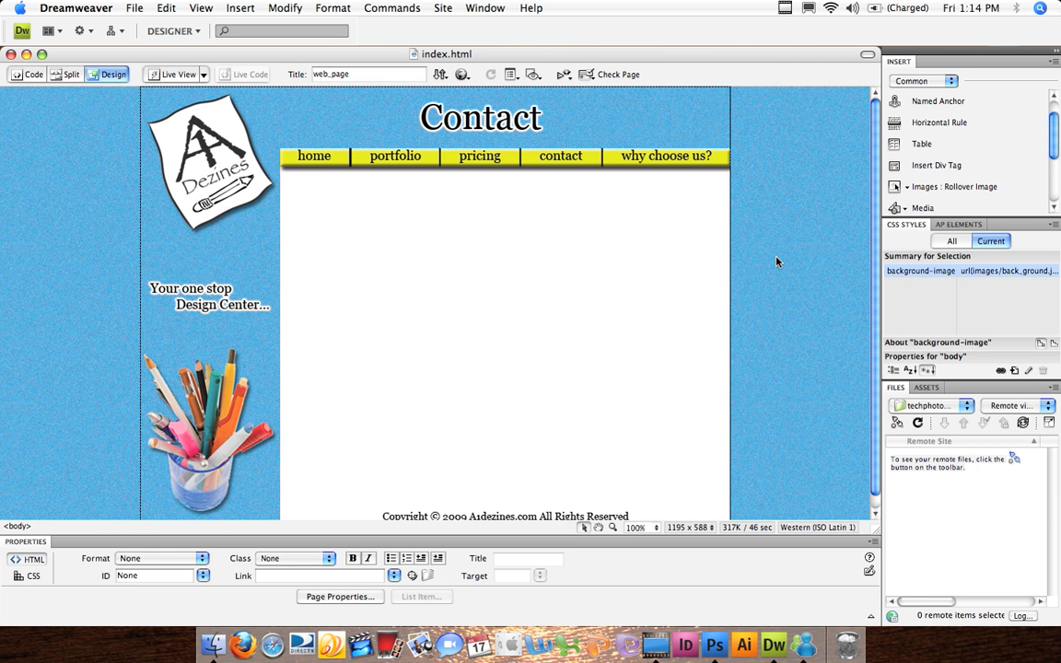